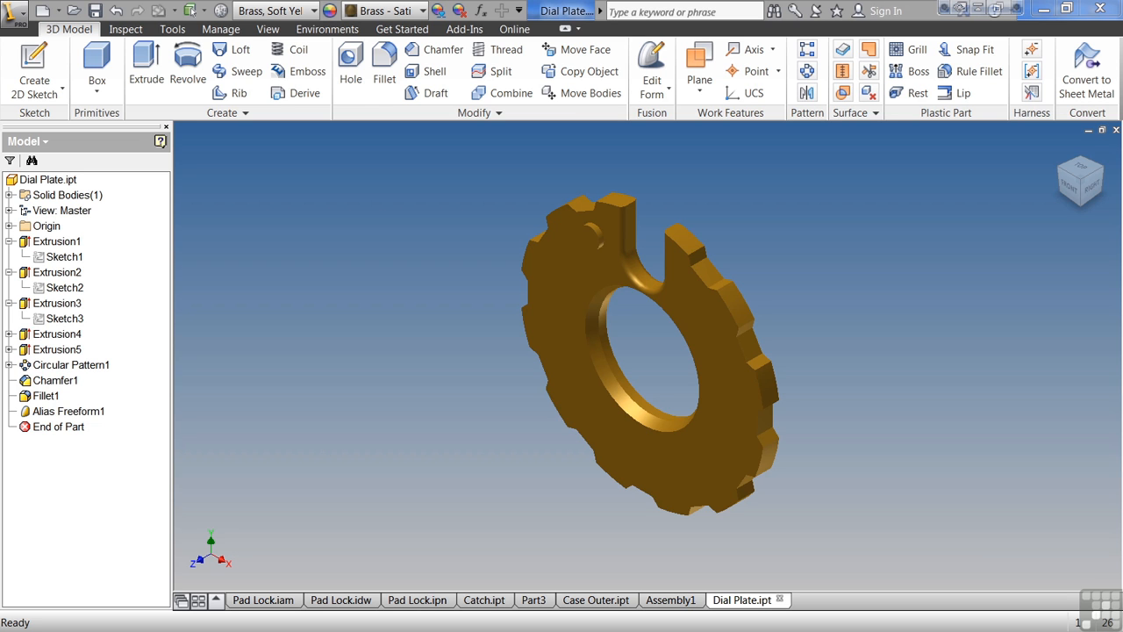
# Step: Change Sketch1's centre-hole dimension from 0.325 to 0.345 and return to the 3D part
pyautogui.click(63, 257)
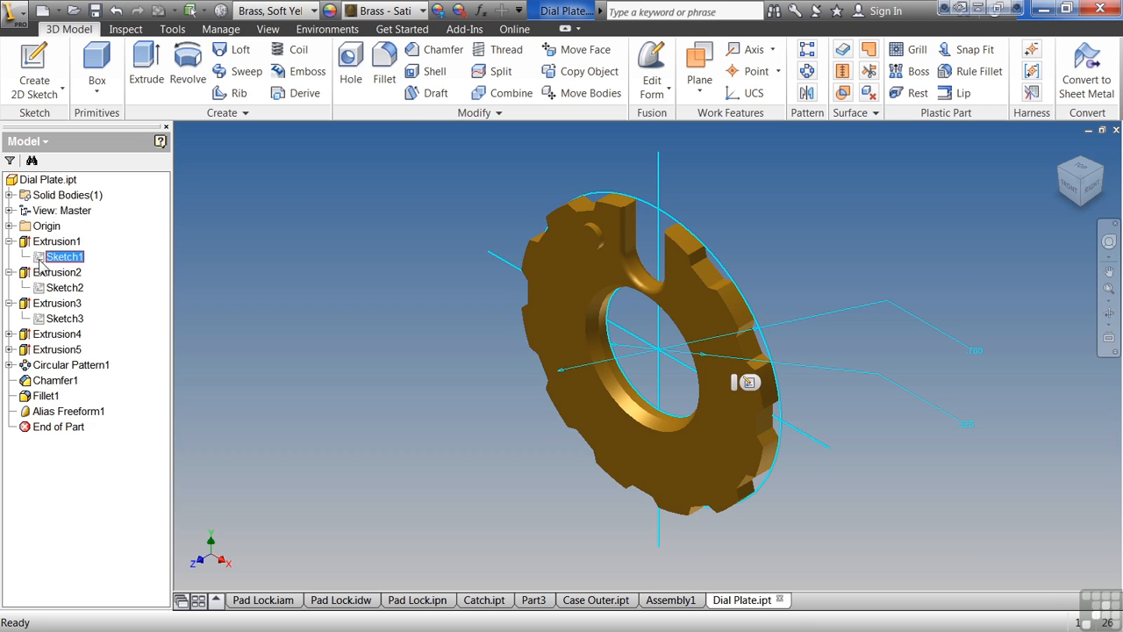
pyautogui.doubleClick(39, 261)
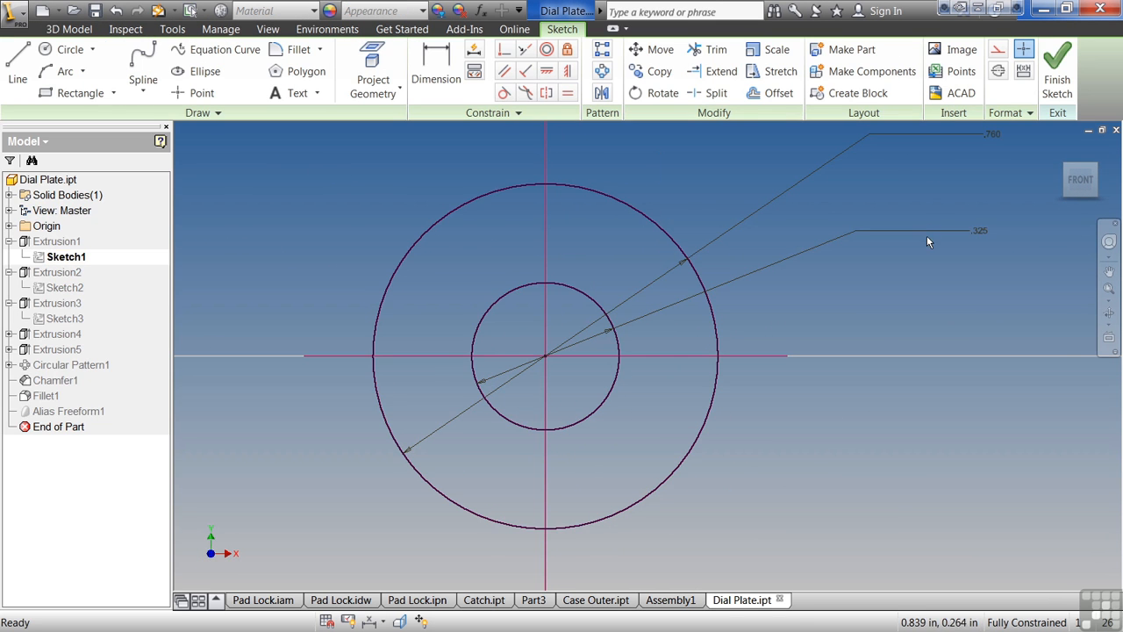
pyautogui.doubleClick(932, 232)
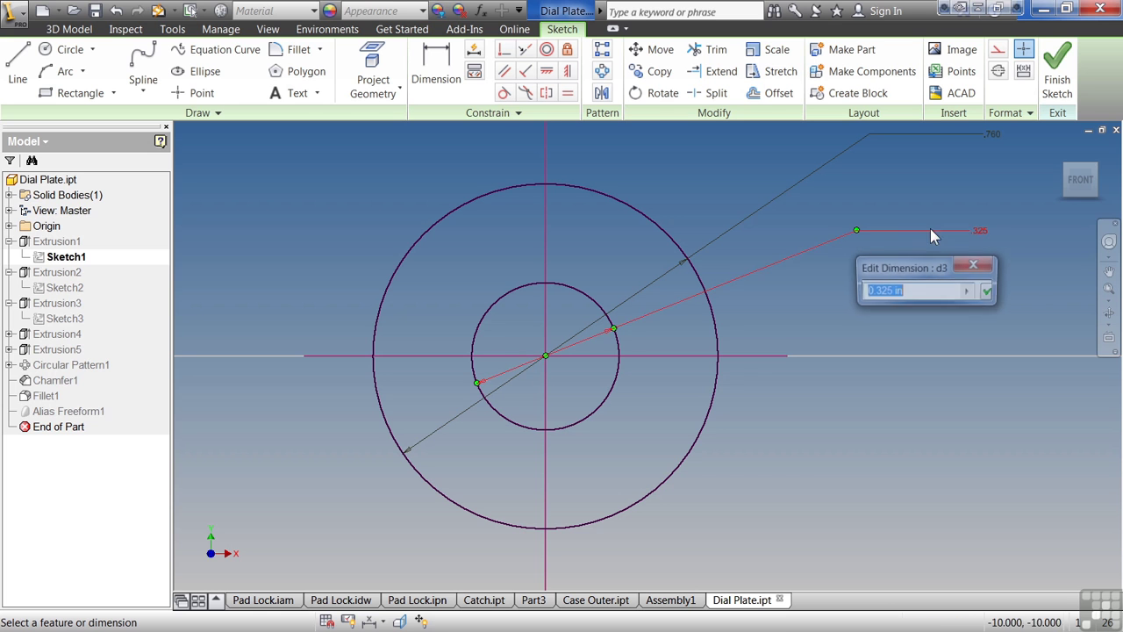
pyautogui.click(884, 291)
pyautogui.press('BackSpace')
pyautogui.write('4')
pyautogui.press('Return')
pyautogui.click(1057, 77)
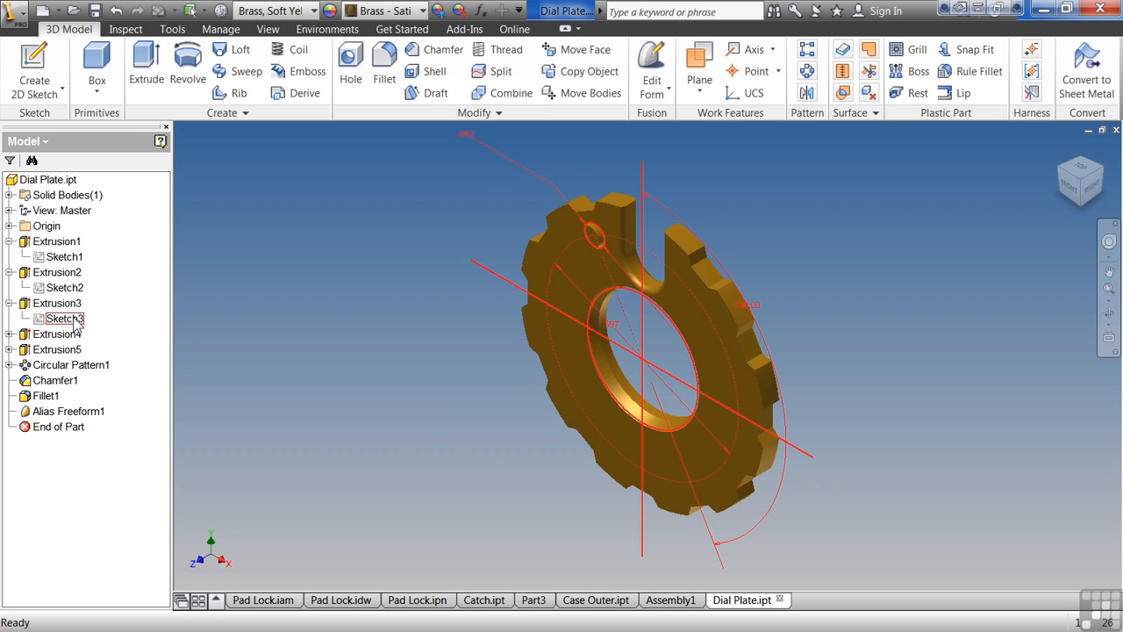
# Step: Change Sketch3's set-pin circle dimension from .597 to .550 and finish the sketch
pyautogui.click(9, 334)
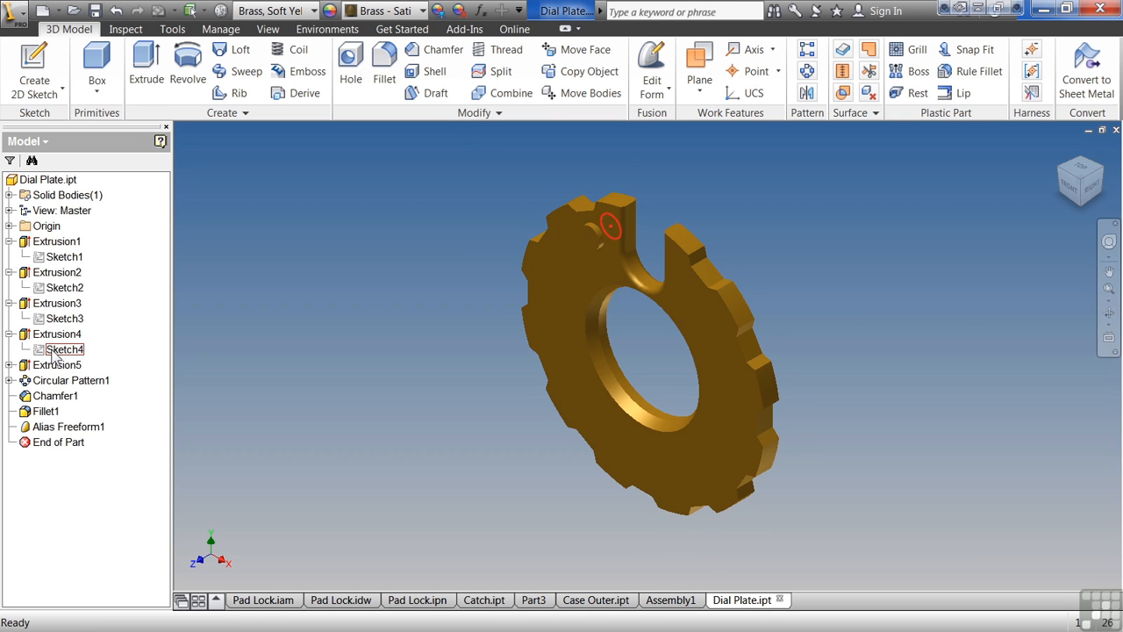
pyautogui.doubleClick(53, 321)
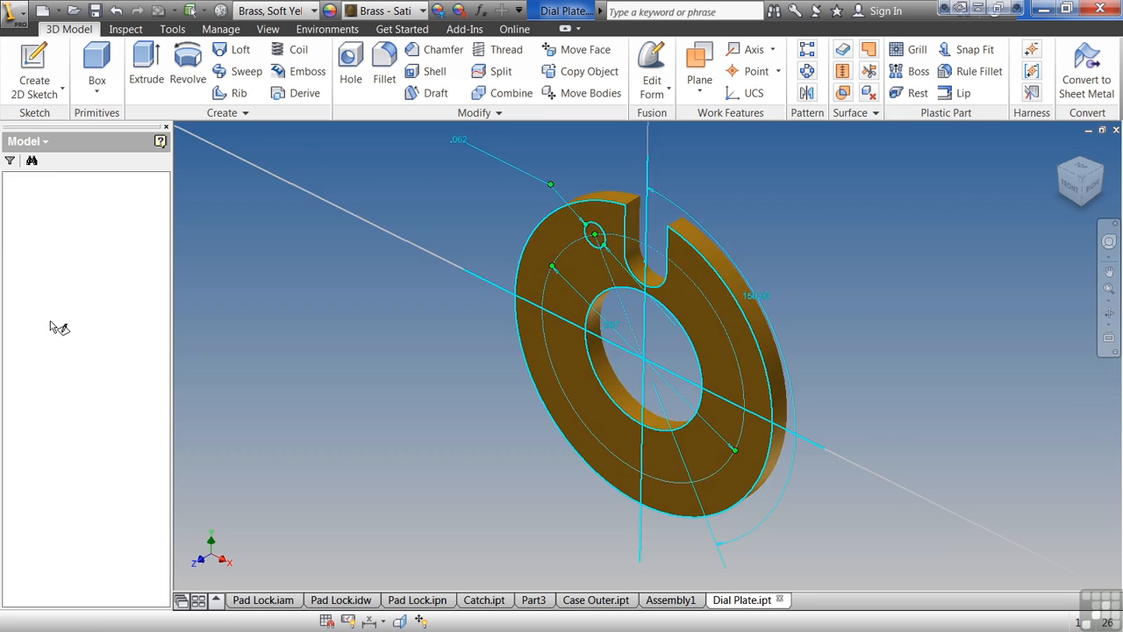
pyautogui.click(288, 366)
pyautogui.click(782, 411)
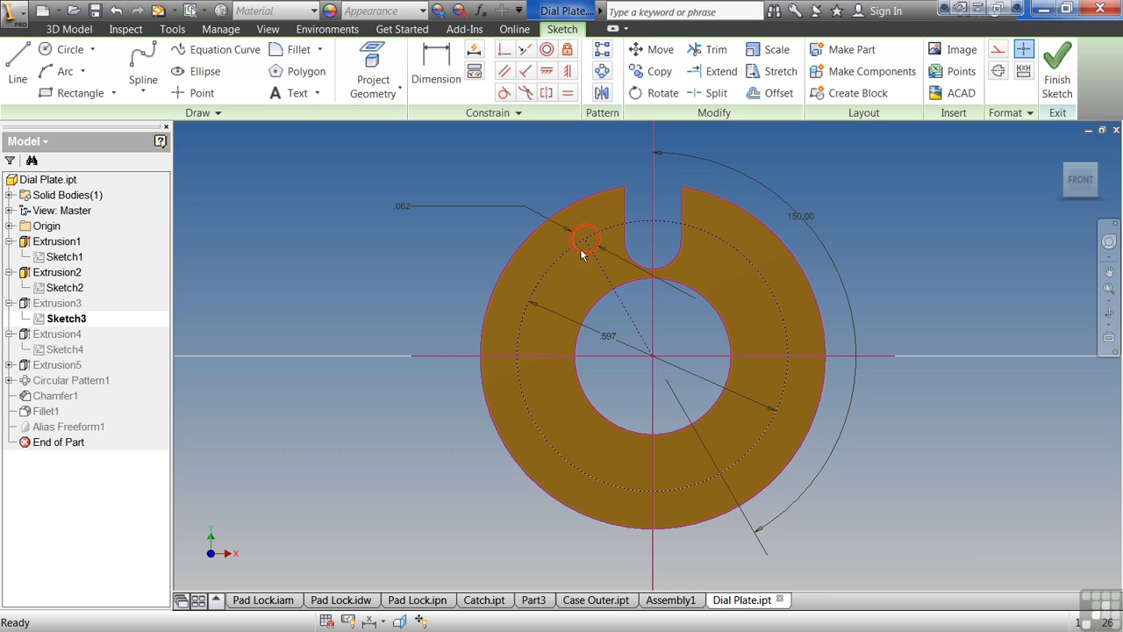
pyautogui.doubleClick(608, 343)
pyautogui.write('.55')
pyautogui.press('Return')
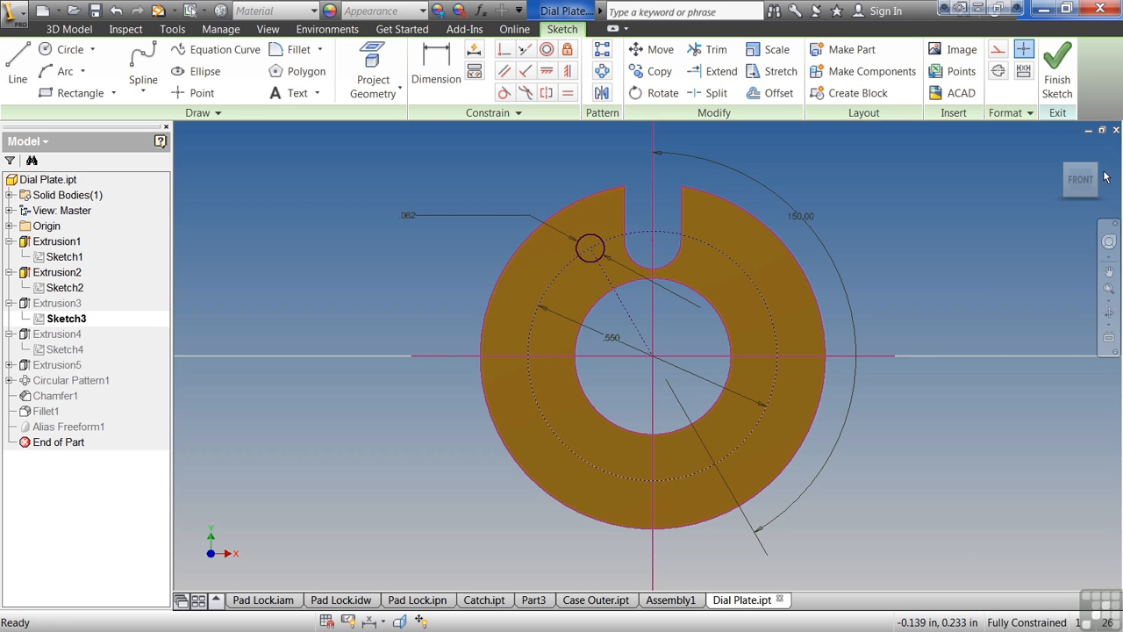
pyautogui.click(1057, 71)
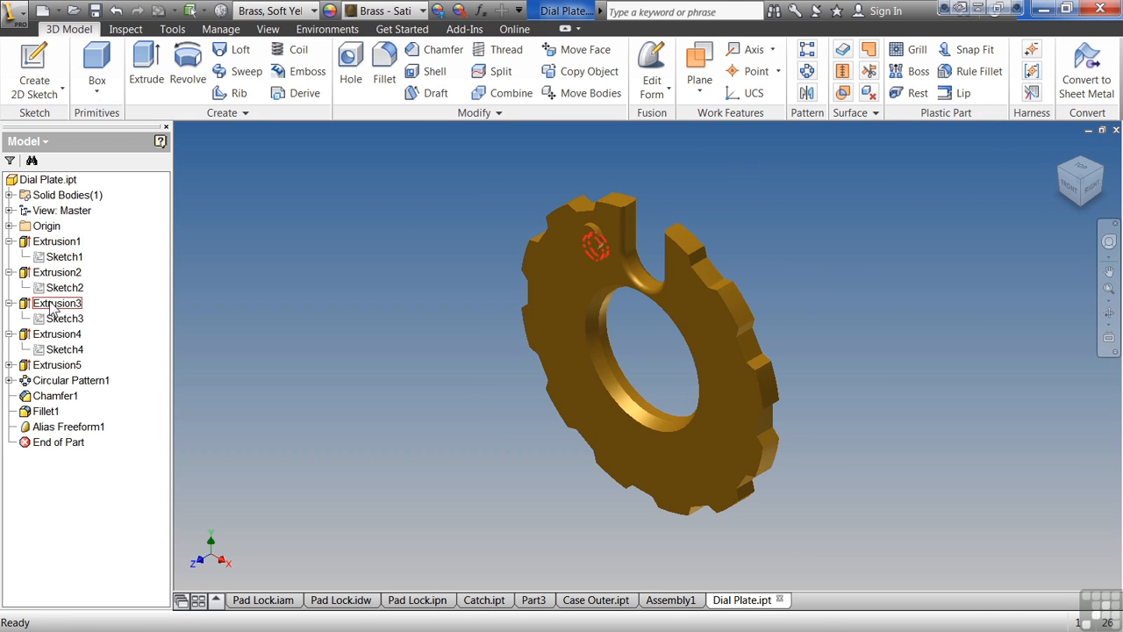
# Step: Reopen Extrusion3 for editing, accepting the Alias Freeform warning
pyautogui.doubleClick(54, 304)
pyautogui.click(514, 356)
pyautogui.click(443, 433)
pyautogui.scroll(2, 594, 203)
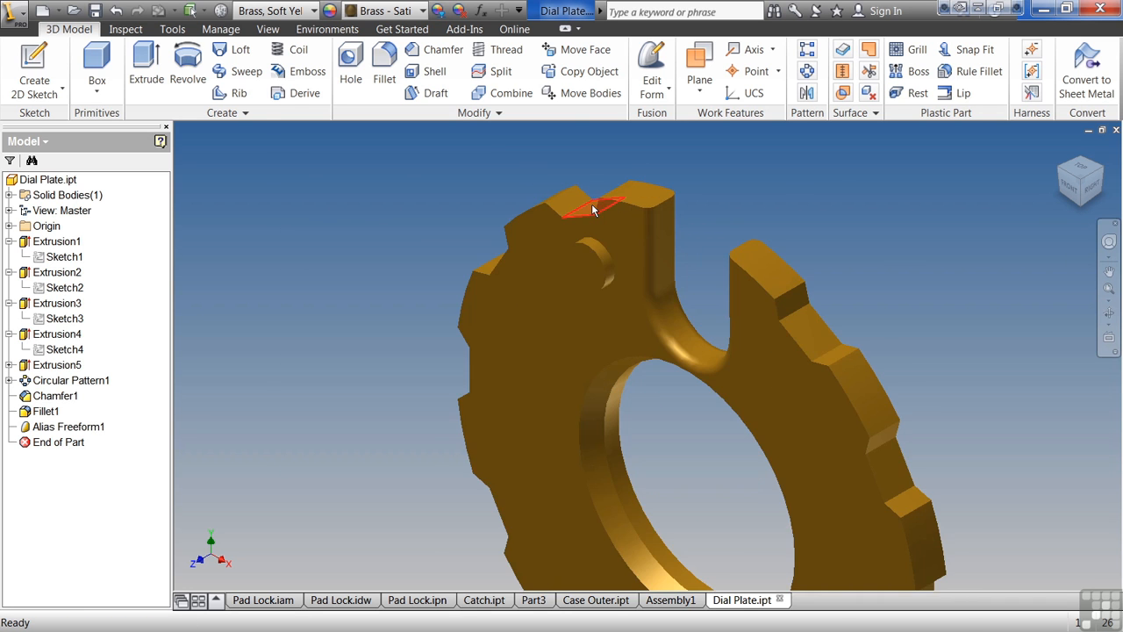
pyautogui.scroll(-3, 587, 267)
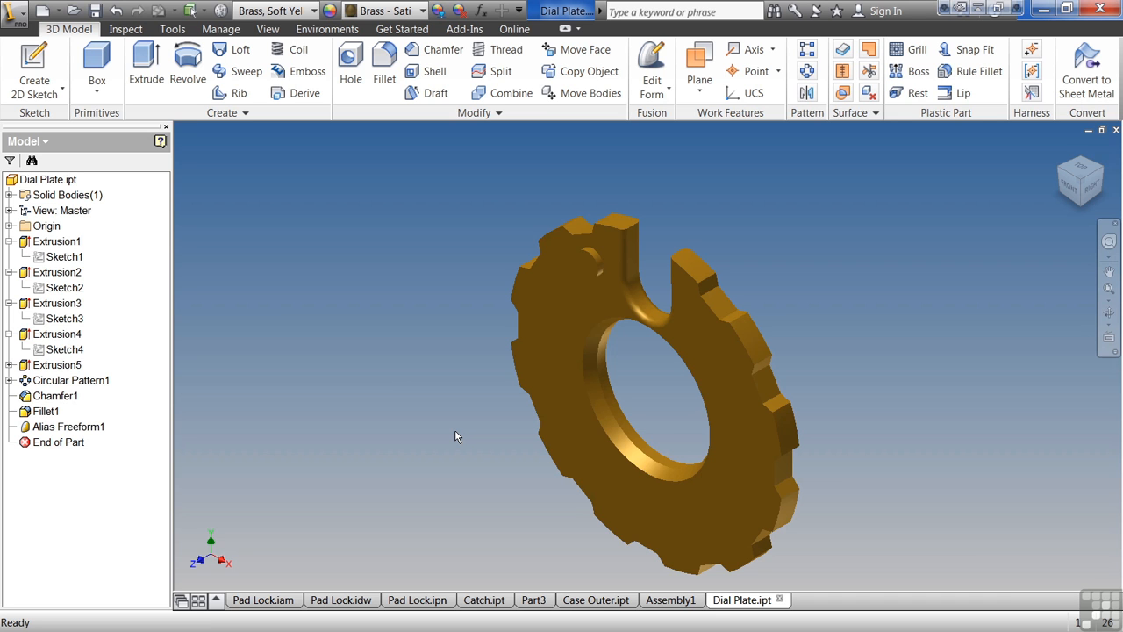
pyautogui.click(73, 398)
pyautogui.click(48, 412)
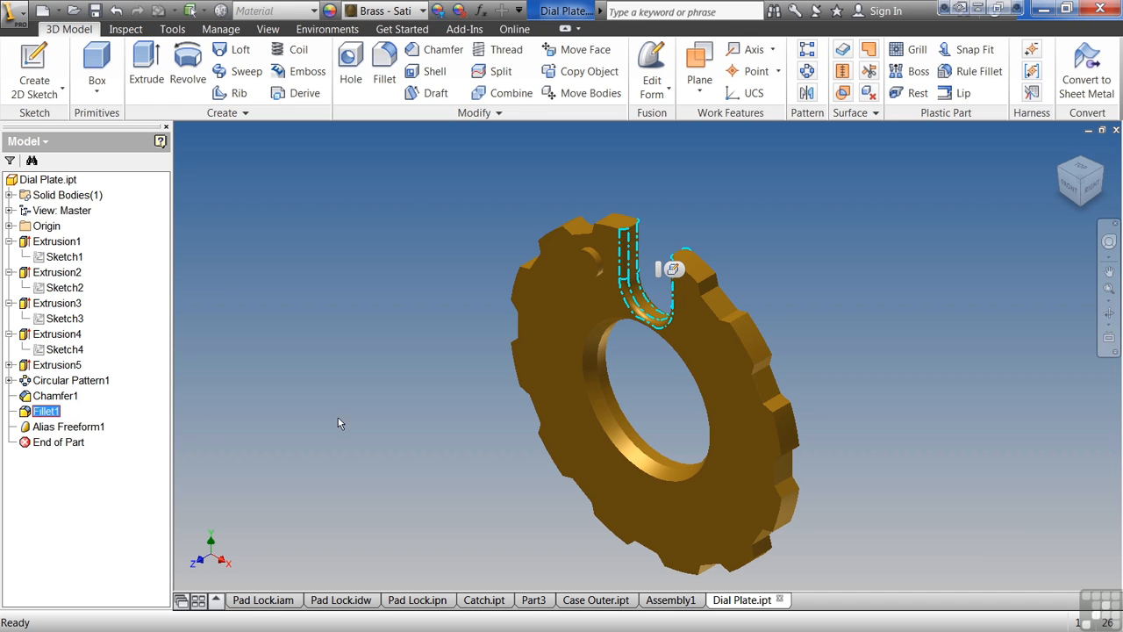
pyautogui.click(389, 421)
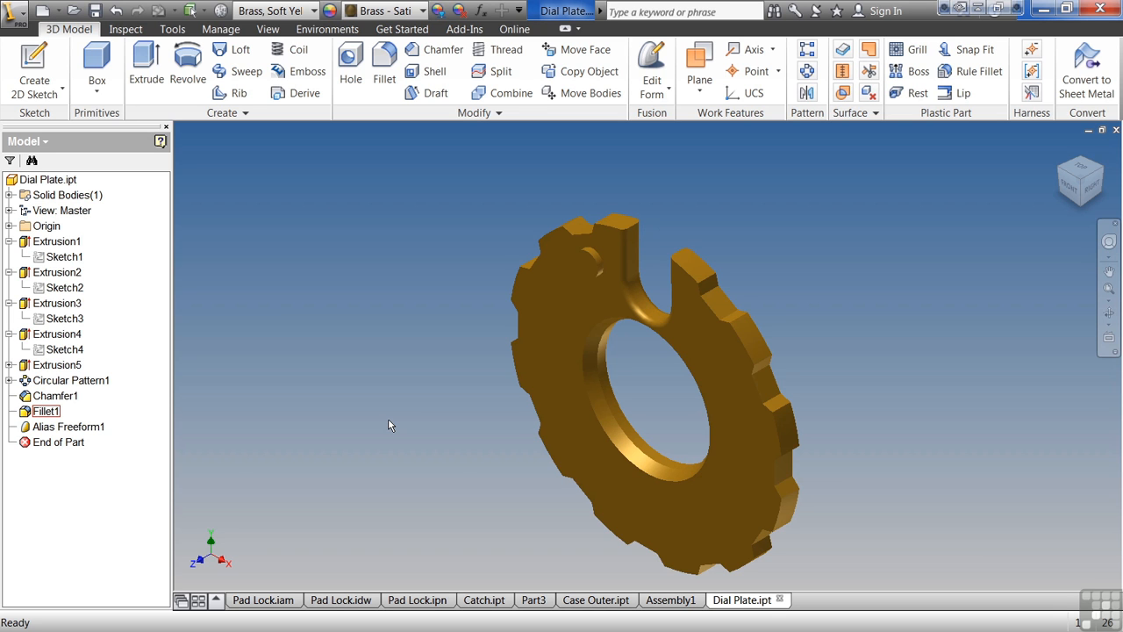
# Step: Add Fillet2 rounding the entire outer toothed edge loop of the dial plate
pyautogui.click(384, 66)
pyautogui.click(712, 314)
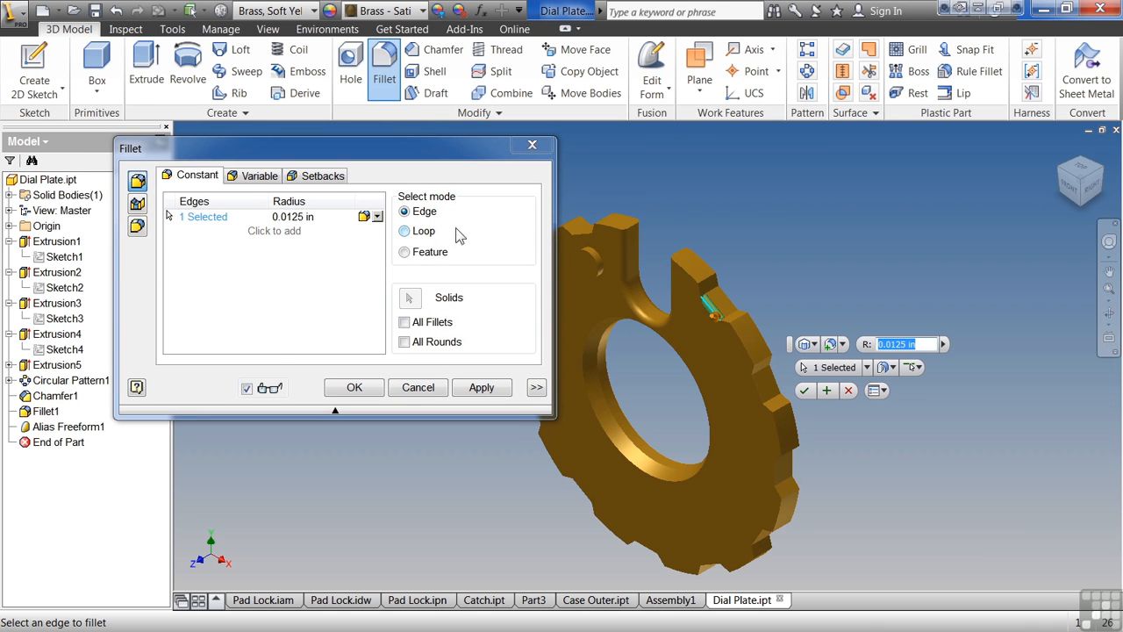
pyautogui.click(405, 231)
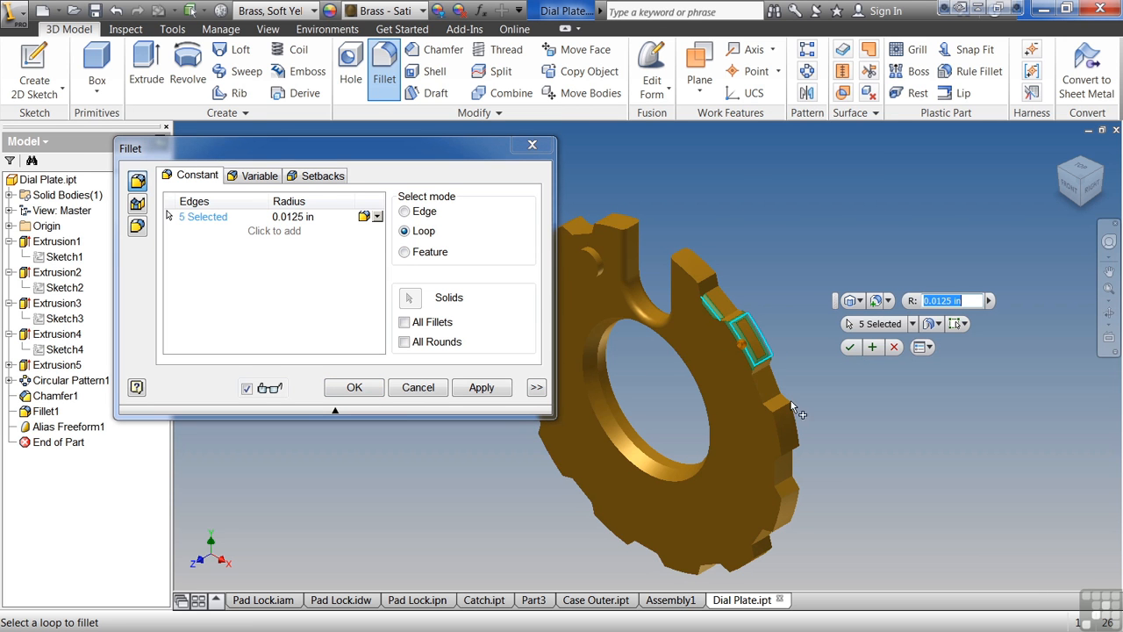
pyautogui.click(595, 404)
pyautogui.click(353, 387)
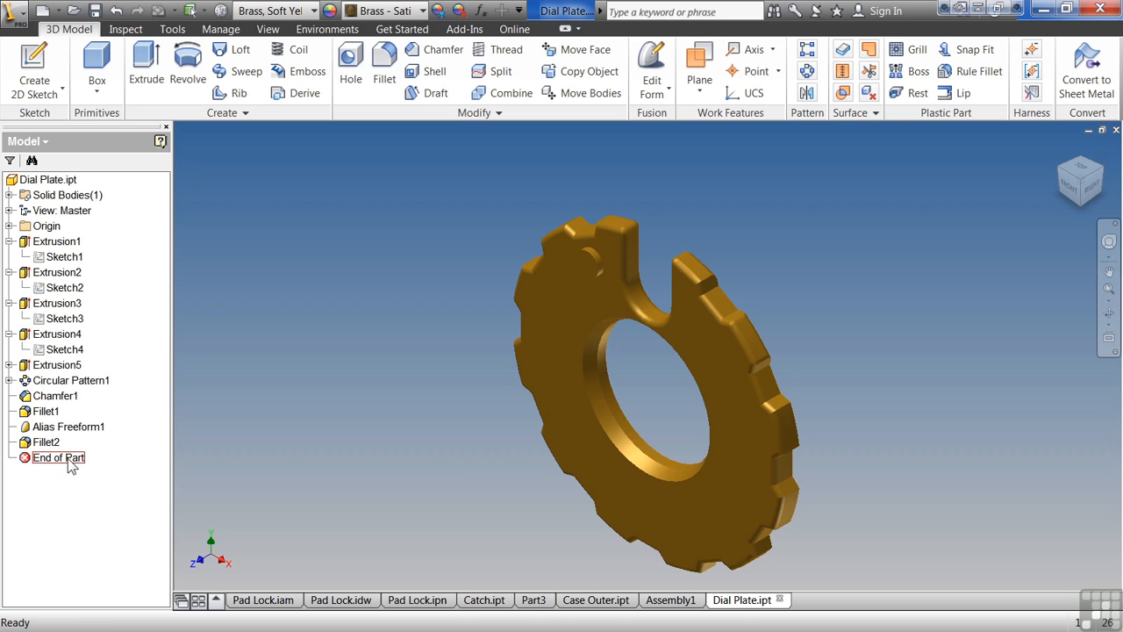
# Step: Roll End of Part back to Extrusion1, leaving a plain ring, and briefly revisit Sketch1
pyautogui.moveTo(71, 457); pyautogui.dragTo(53, 265)
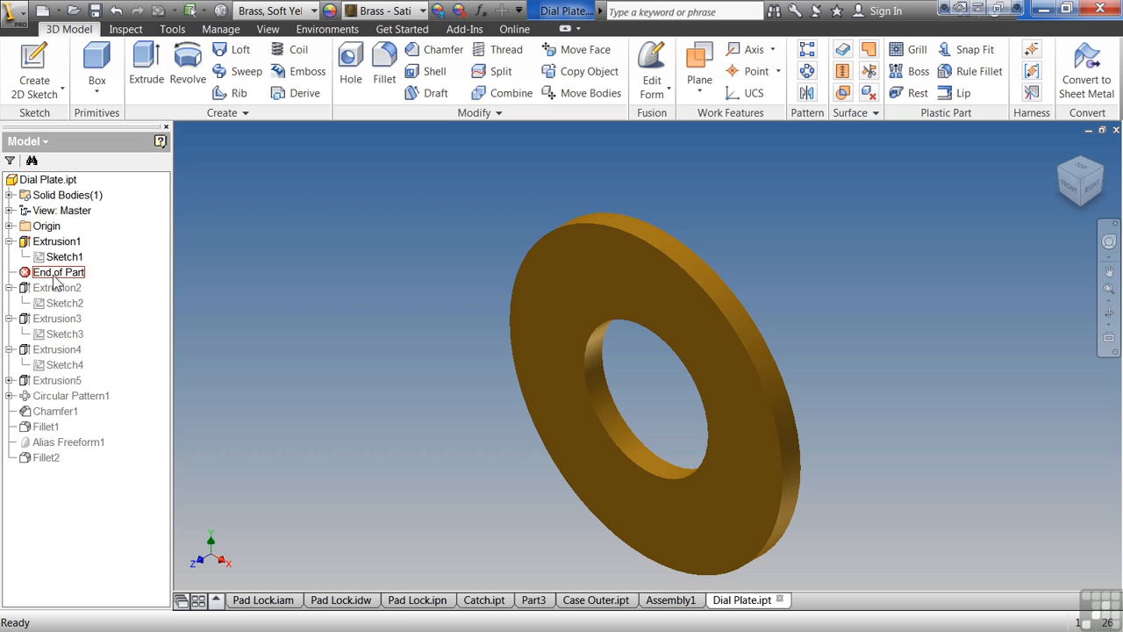
pyautogui.doubleClick(64, 256)
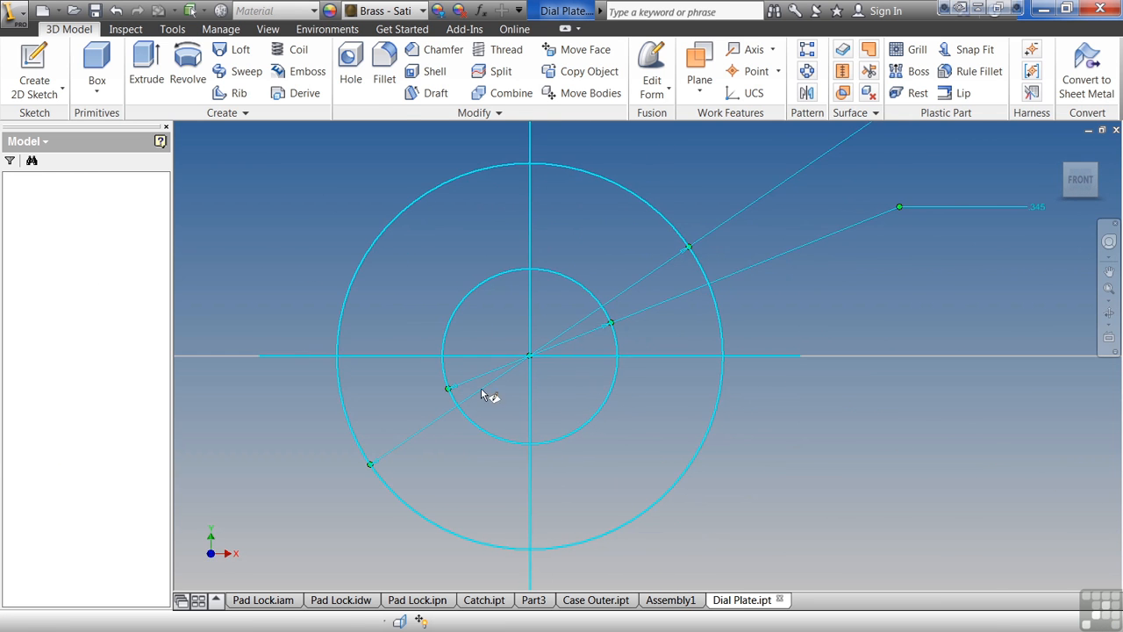
pyautogui.click(1057, 68)
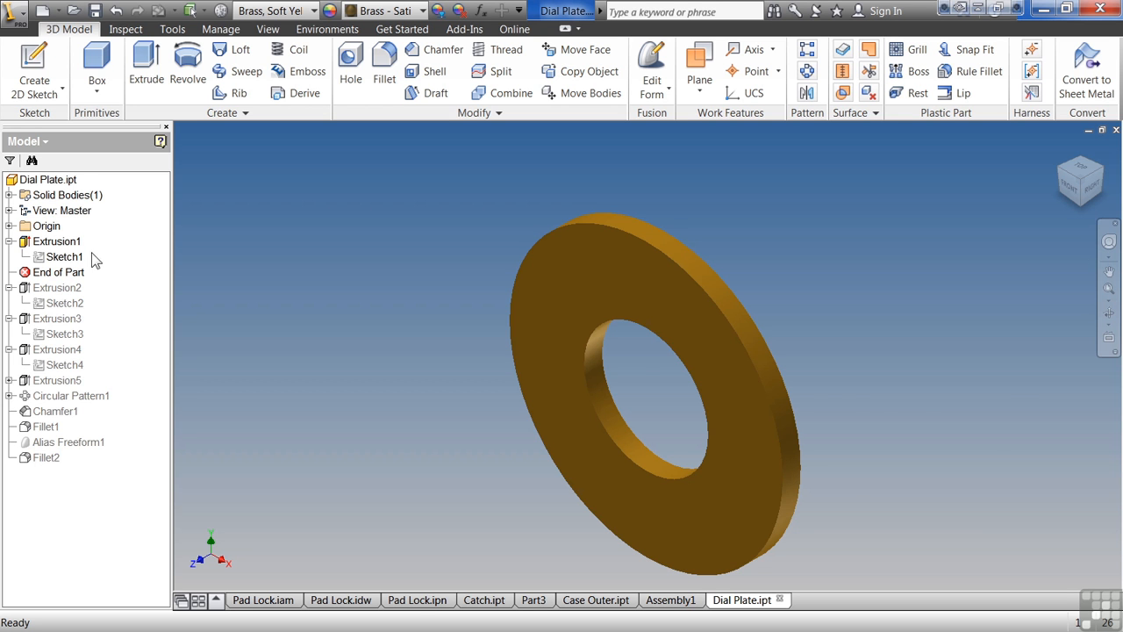
# Step: Change Sketch1's inner-circle dimension from 0.345 to 0.375 and rebuild the ring
pyautogui.doubleClick(68, 256)
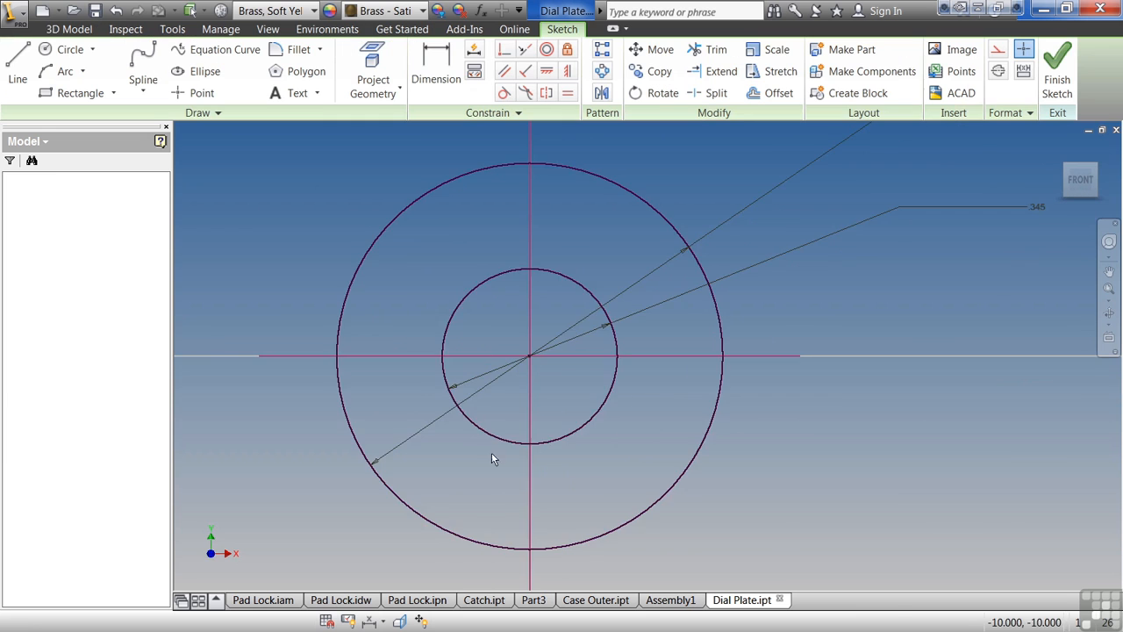
pyautogui.scroll(-3, 552, 439)
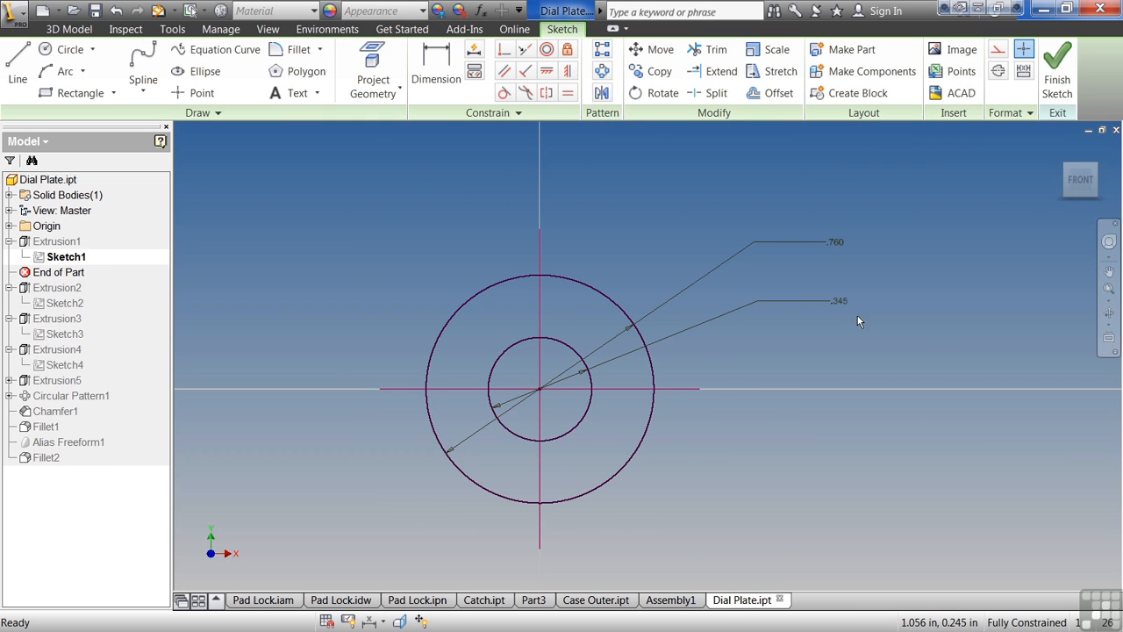
pyautogui.doubleClick(823, 303)
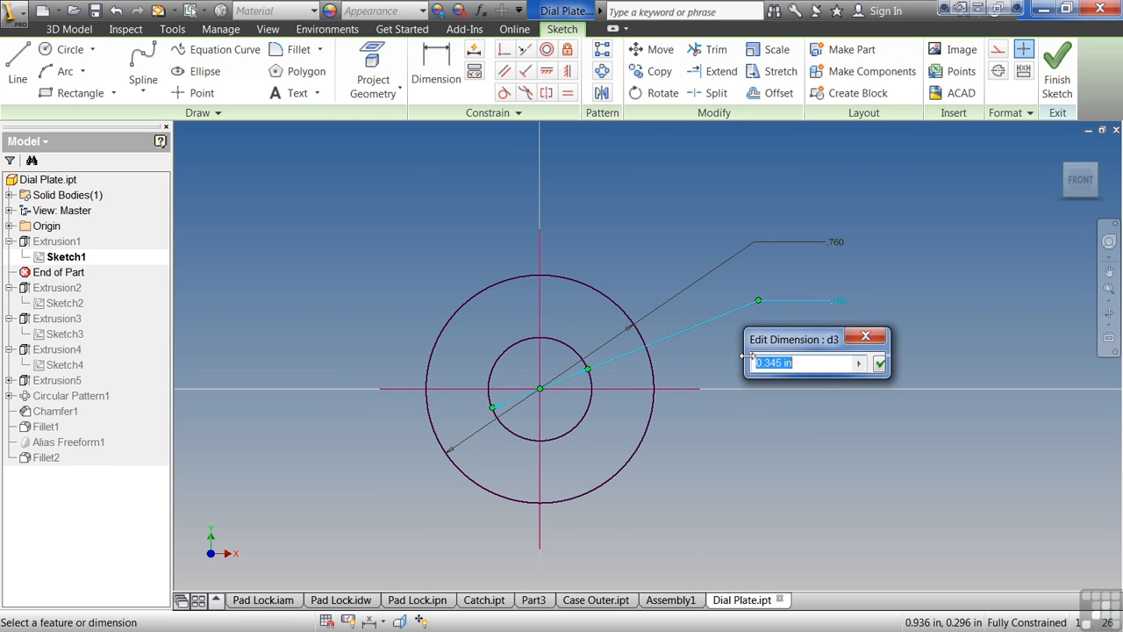
pyautogui.moveTo(781, 363); pyautogui.dragTo(769, 363)
pyautogui.write('7')
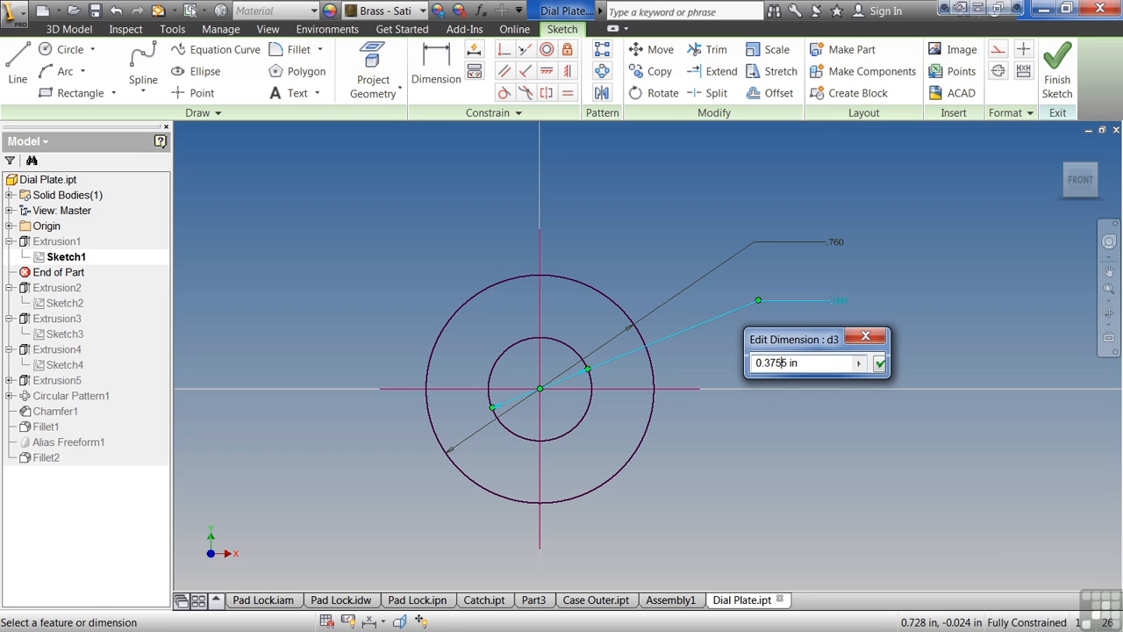
pyautogui.click(880, 363)
pyautogui.click(1058, 70)
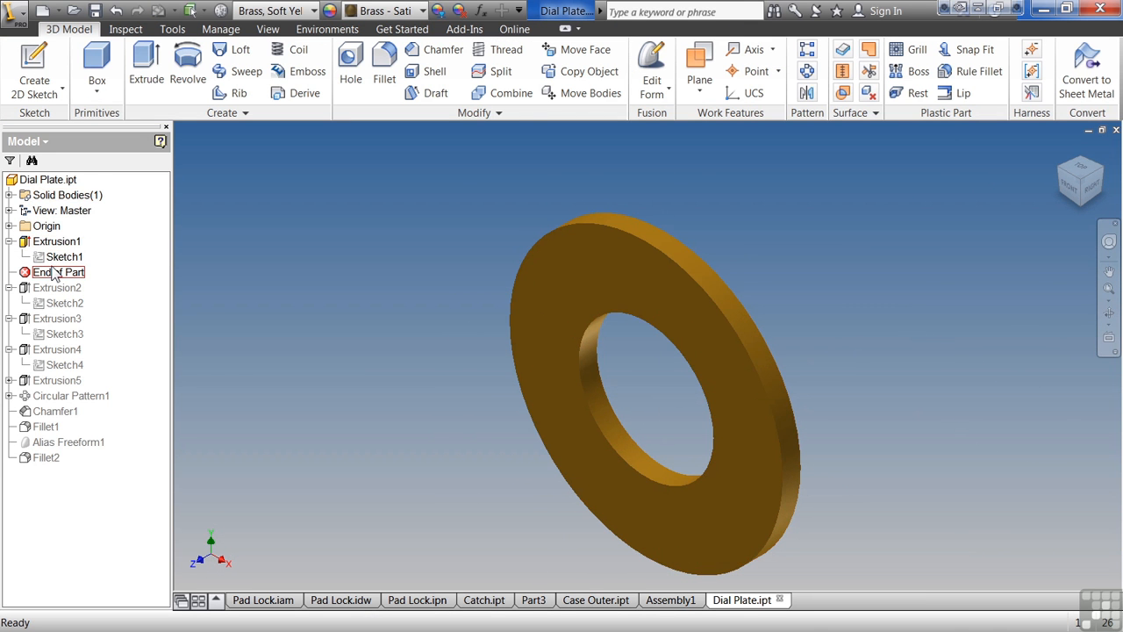
# Step: Roll forward through Extrusion3 to restore the notch and pin hole, revisiting Sketch4
pyautogui.moveTo(55, 274)
pyautogui.mouseDown()
pyautogui.moveTo(77, 344)
pyautogui.moveTo(70, 387)
pyautogui.mouseUp()
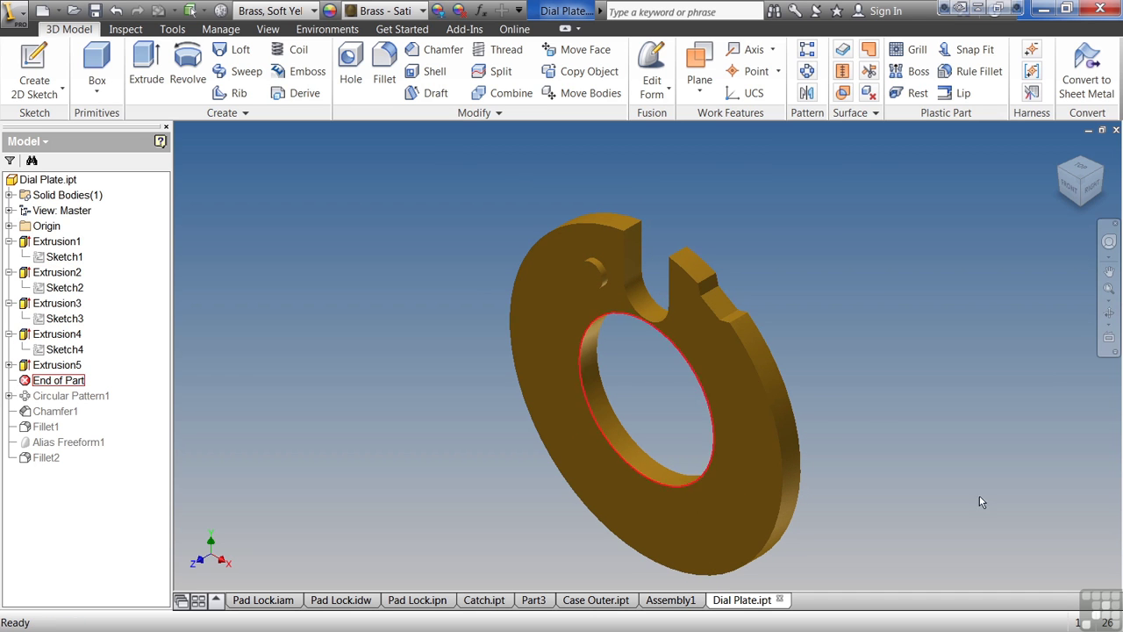
pyautogui.doubleClick(61, 350)
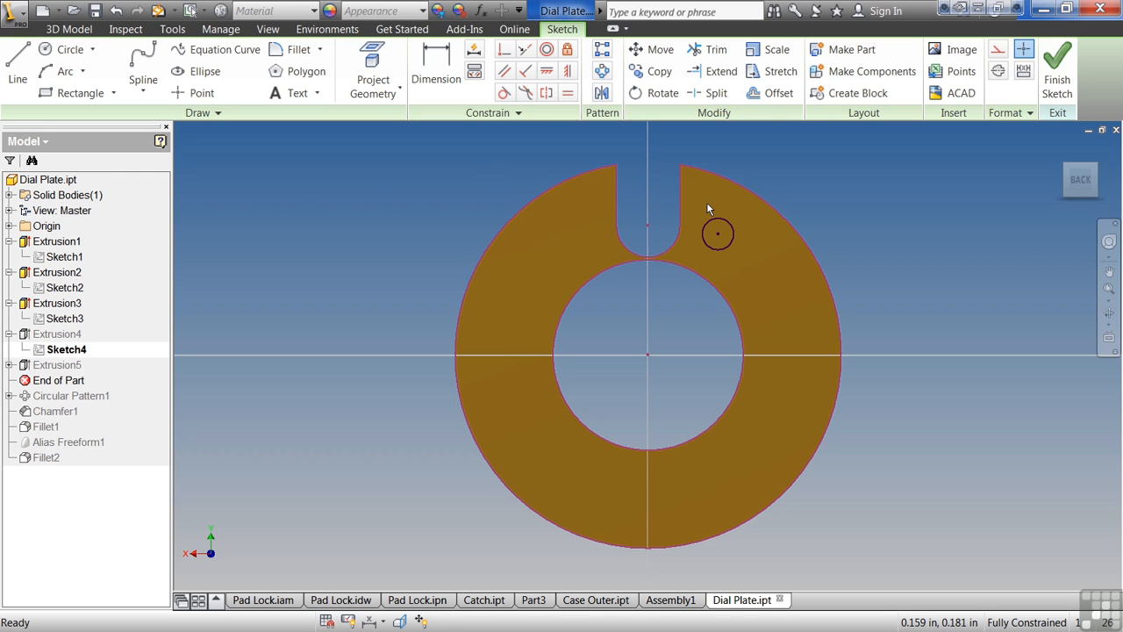
pyautogui.click(1057, 70)
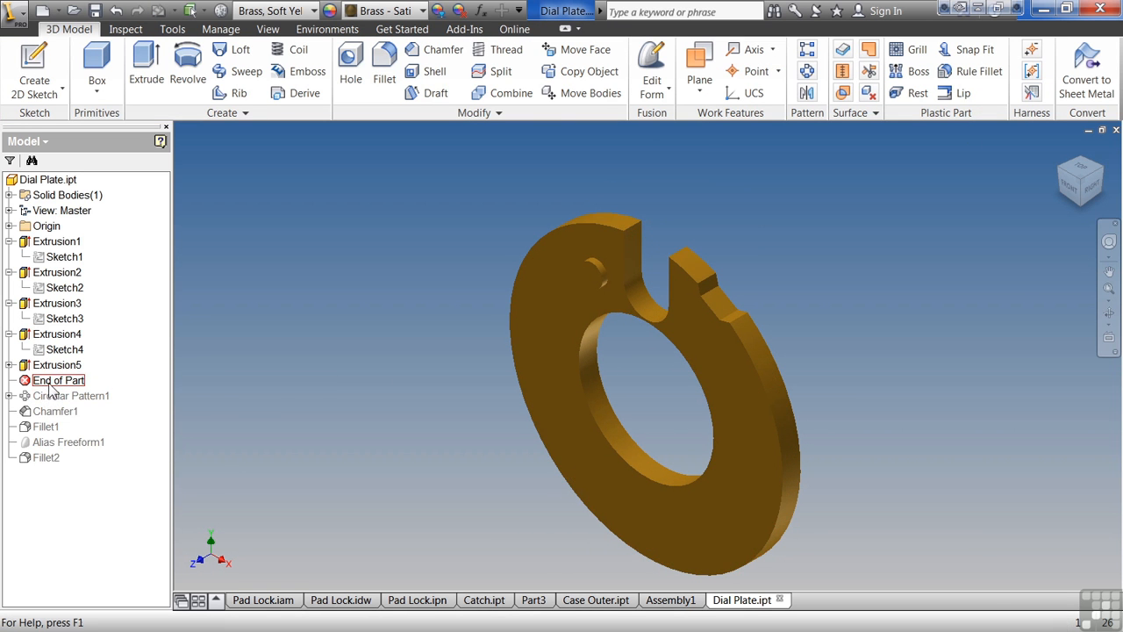
# Step: Roll forward through Circular Pattern1 and highlight the ring of teeth
pyautogui.moveTo(45, 387); pyautogui.dragTo(44, 398)
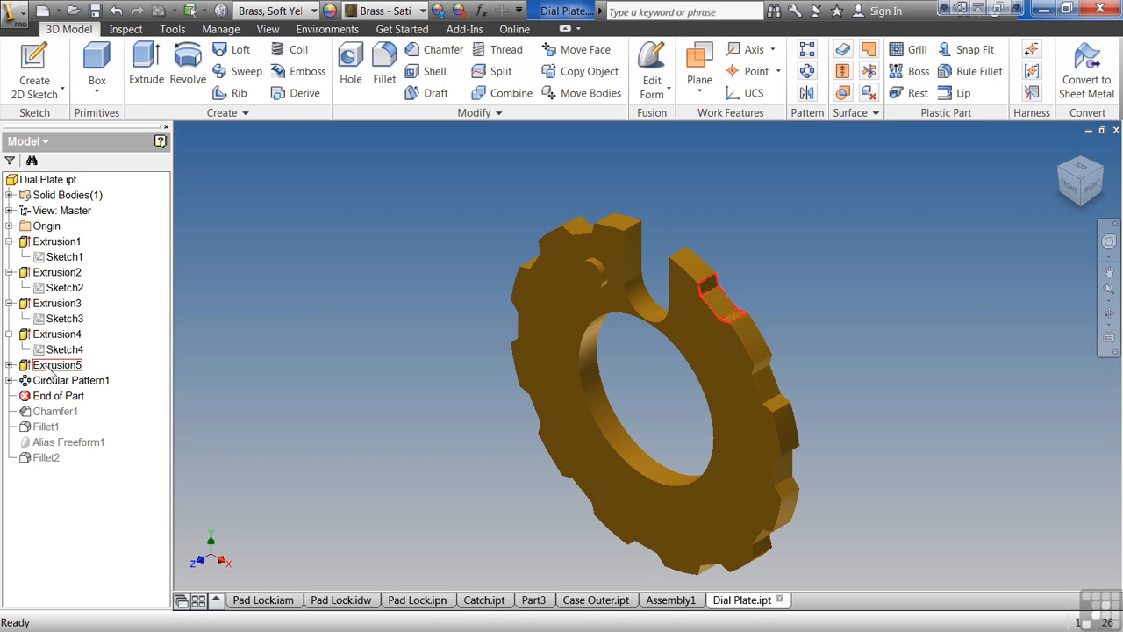
pyautogui.click(52, 380)
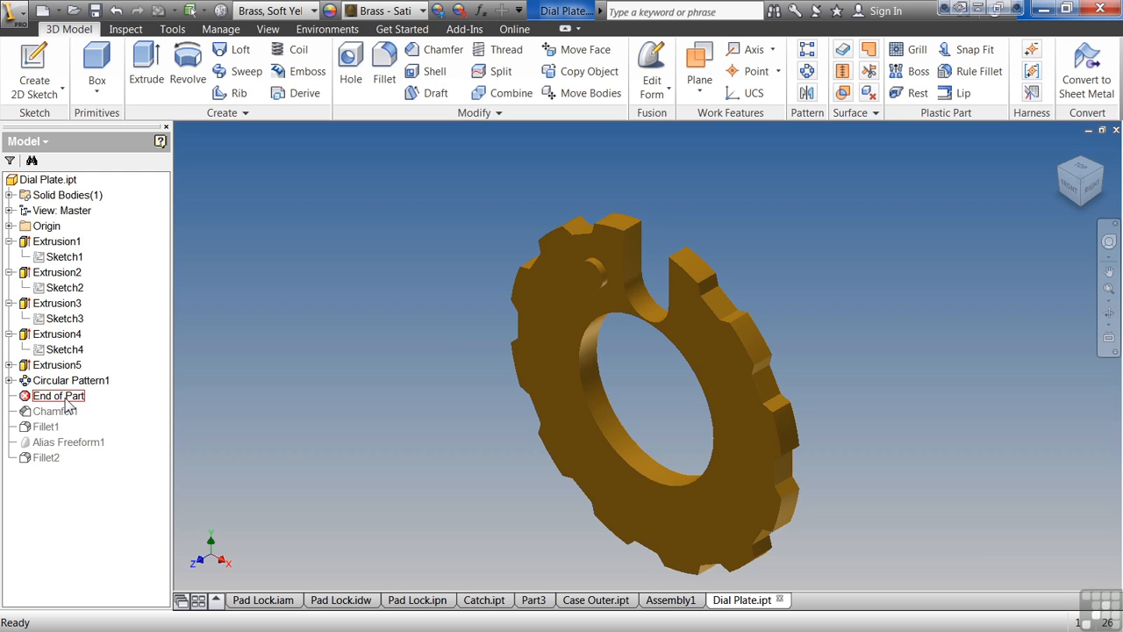
# Step: Roll End of Part forward below Fillet1 to restore the chamfer and notch fillet
pyautogui.moveTo(66, 401)
pyautogui.mouseDown()
pyautogui.moveTo(48, 443)
pyautogui.moveTo(48, 421)
pyautogui.mouseUp()
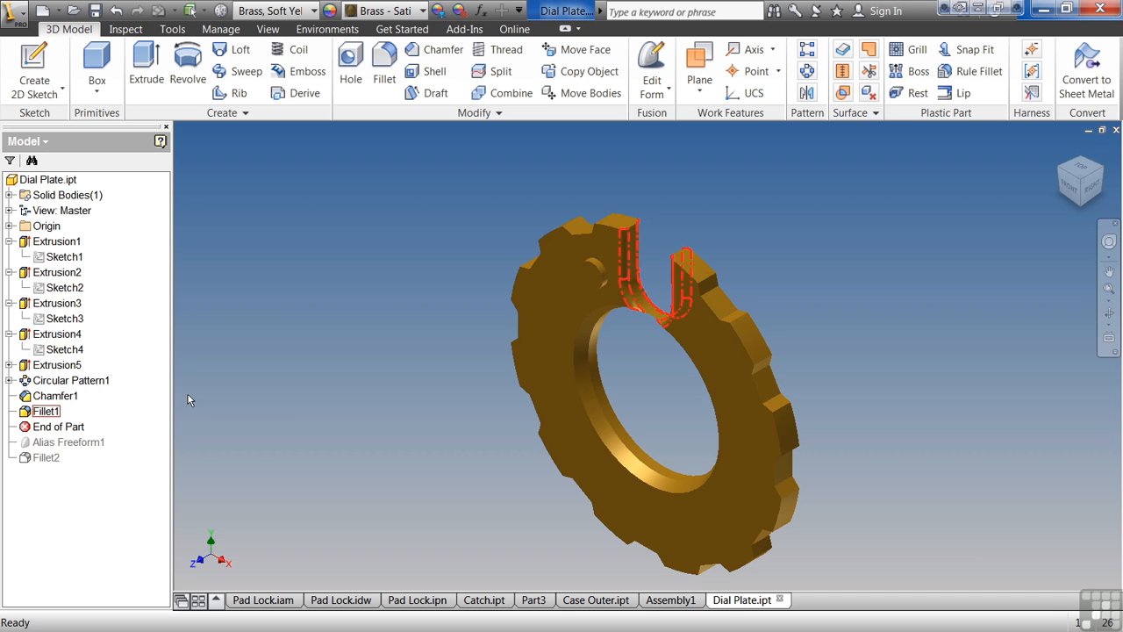
# Step: Roll End of Part to the bottom, reactivating Alias Freeform1 and Fillet2
pyautogui.click(317, 375)
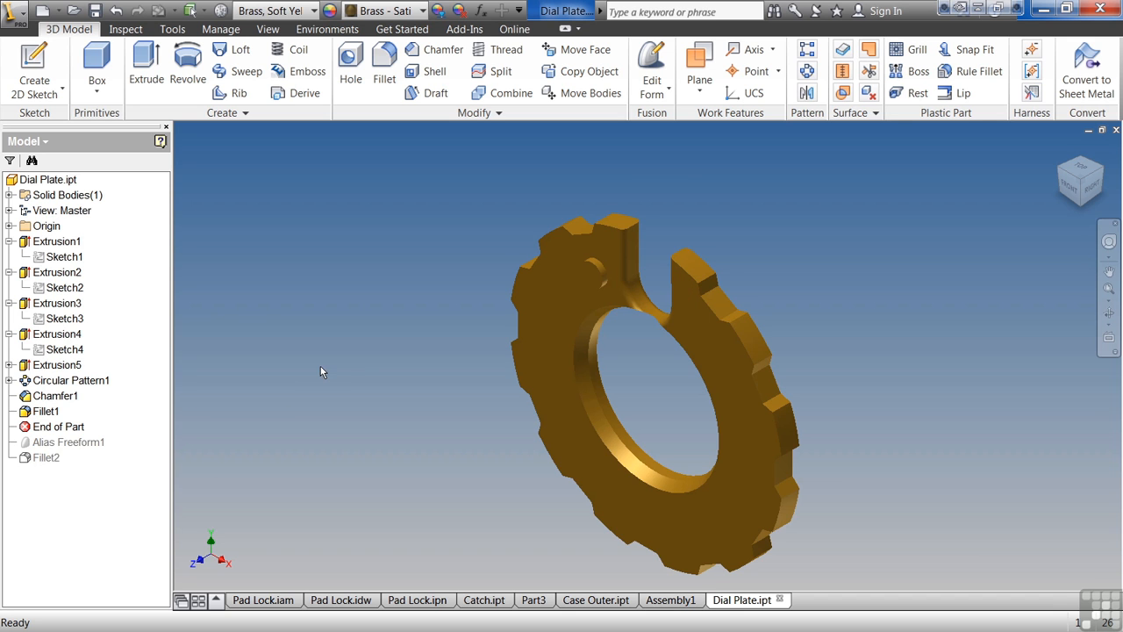
pyautogui.moveTo(79, 428); pyautogui.dragTo(65, 466)
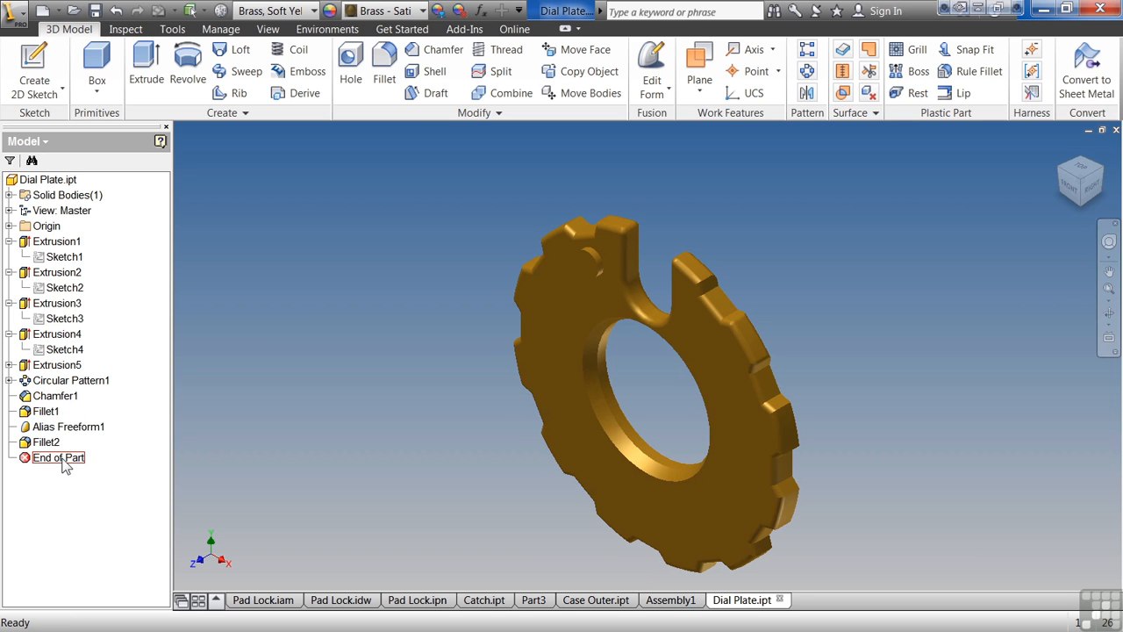